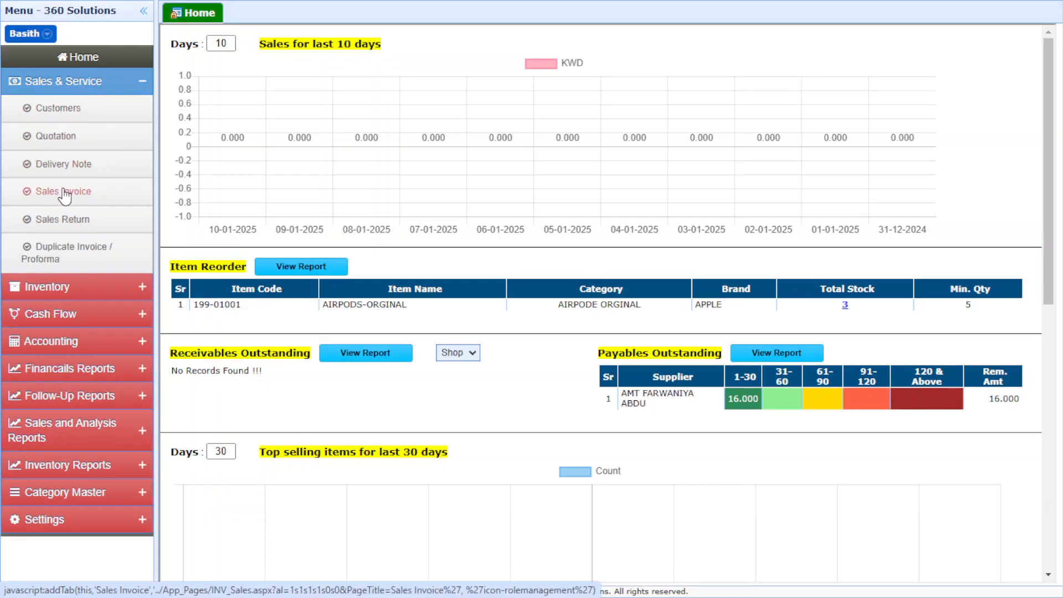
Create a new sales invoice and assign the existing customer by searching for the customer's name.
{"action": "left_click", "coordinate": [67, 194]}
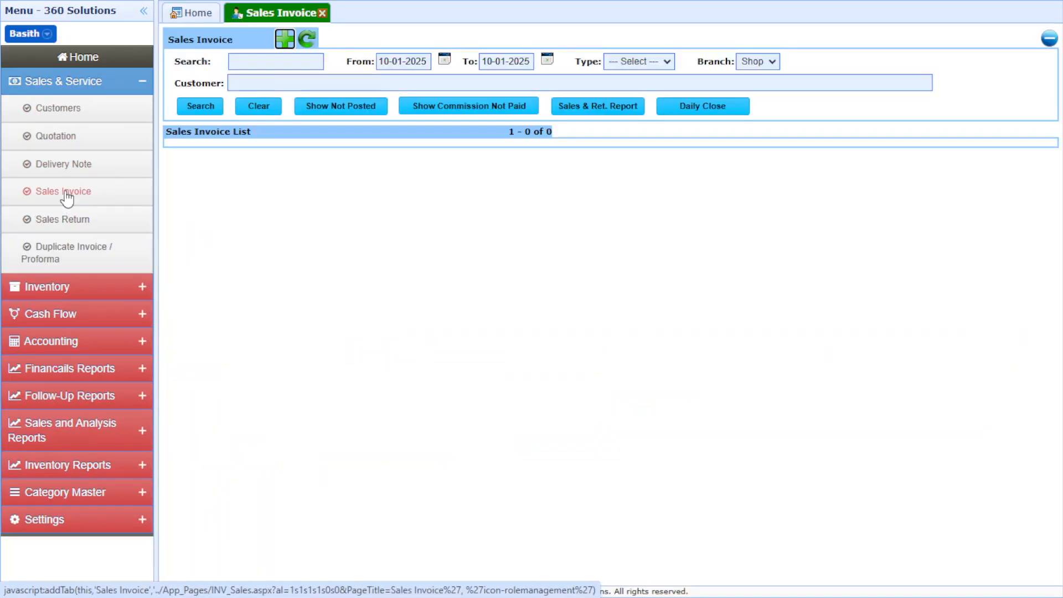
{"action": "left_click", "coordinate": [286, 40]}
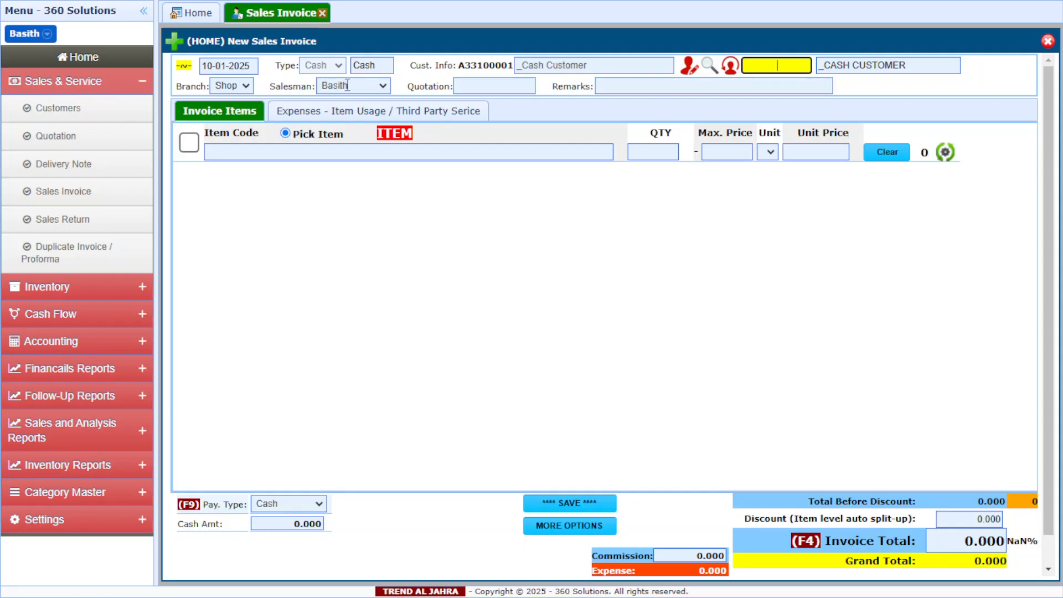
{"action": "left_click", "coordinate": [378, 68]}
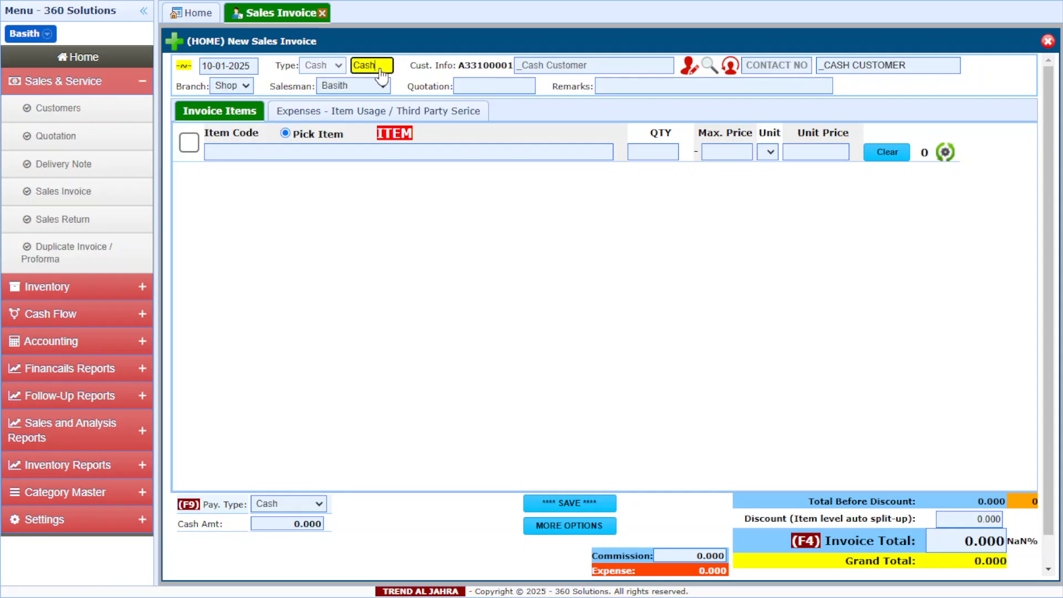
{"action": "left_click", "coordinate": [714, 69]}
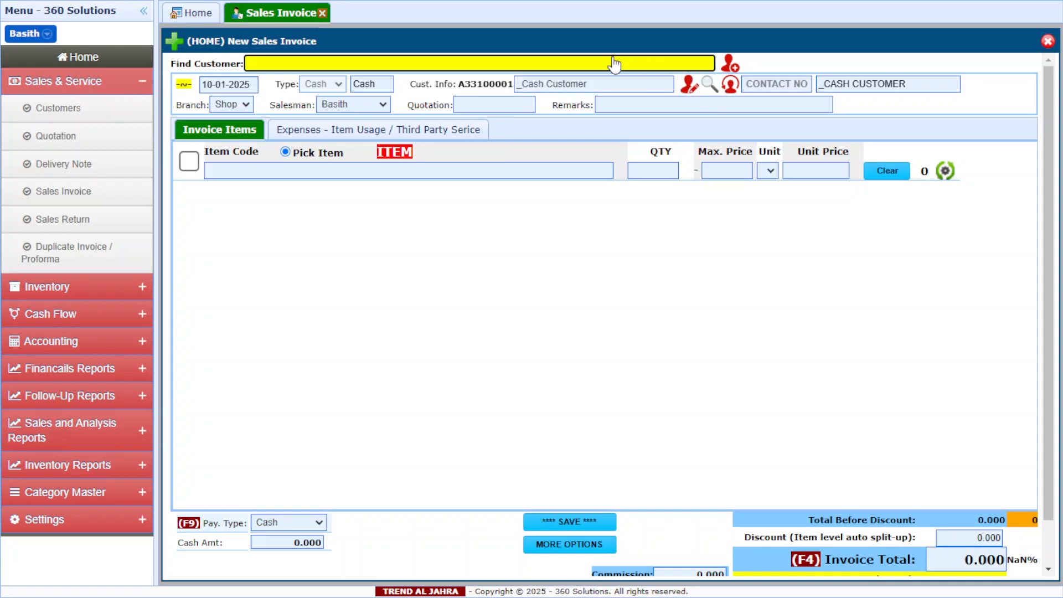
{"action": "type", "text": "HAK"}
{"action": "key", "text": "BackSpace"}
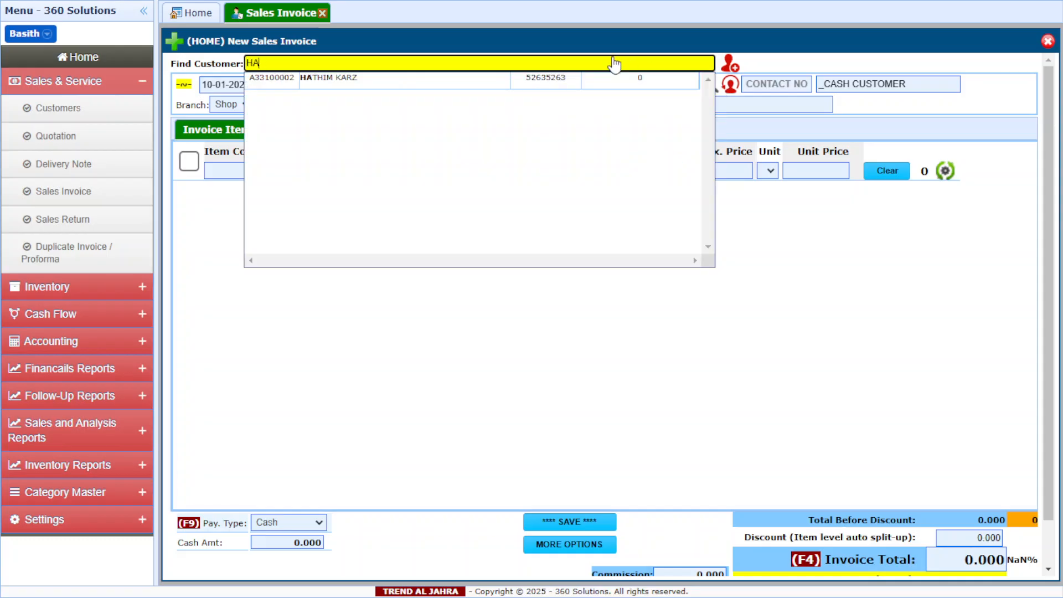
{"action": "left_click", "coordinate": [529, 80]}
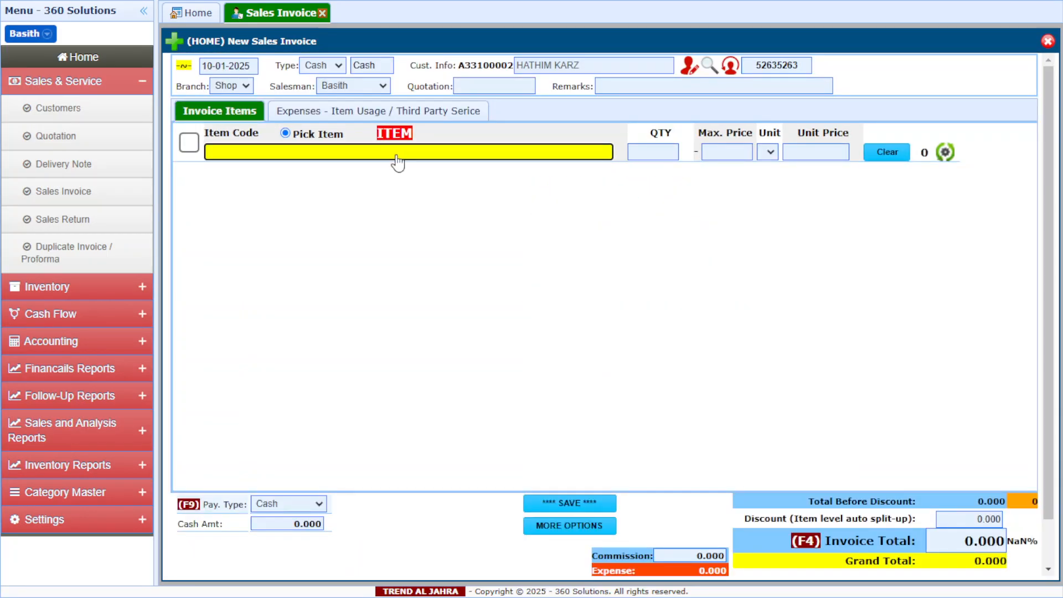
{"action": "type", "text": "AIR"}
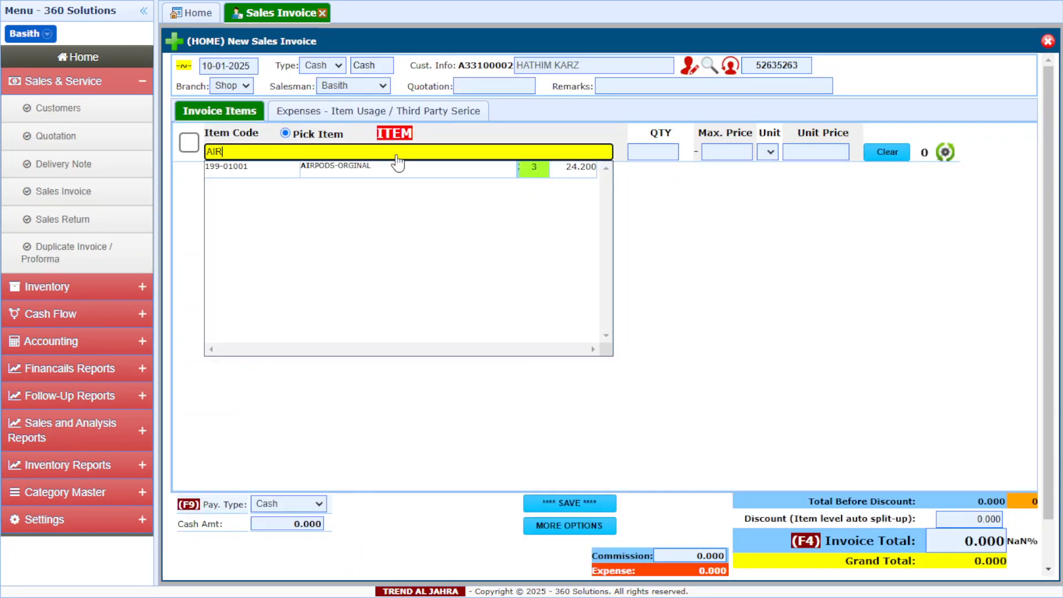
{"action": "left_click", "coordinate": [371, 169]}
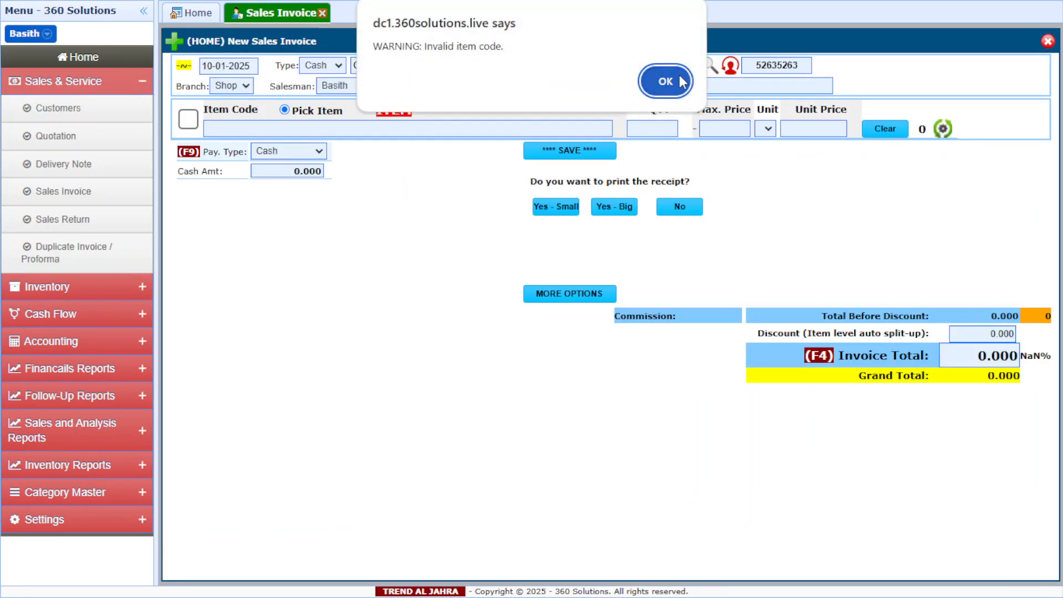
{"action": "left_click", "coordinate": [666, 78]}
Add one AIRPODS-ORGINAL (item code 199-01001) to the invoice at a unit price of 26.
{"action": "type", "text": "AIR"}
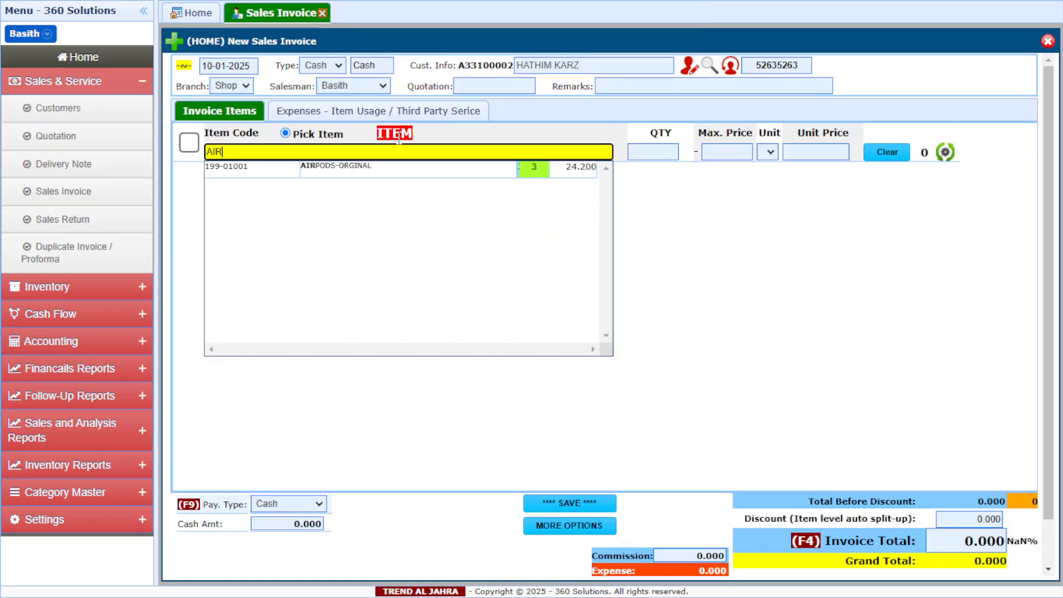
{"action": "key", "text": "Down"}
{"action": "key", "text": "Return"}
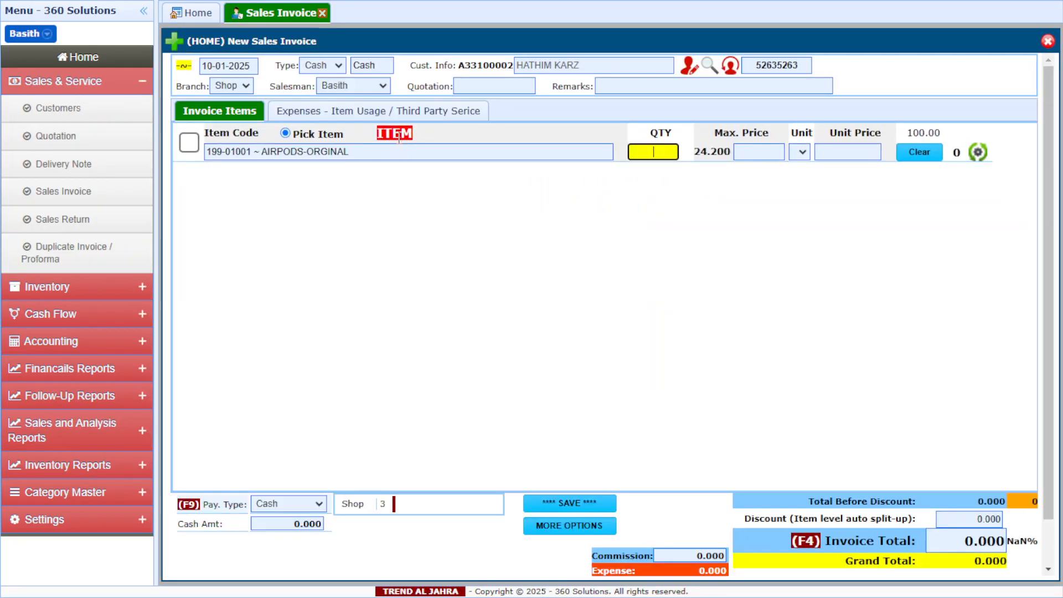
{"action": "key", "text": "Return"}
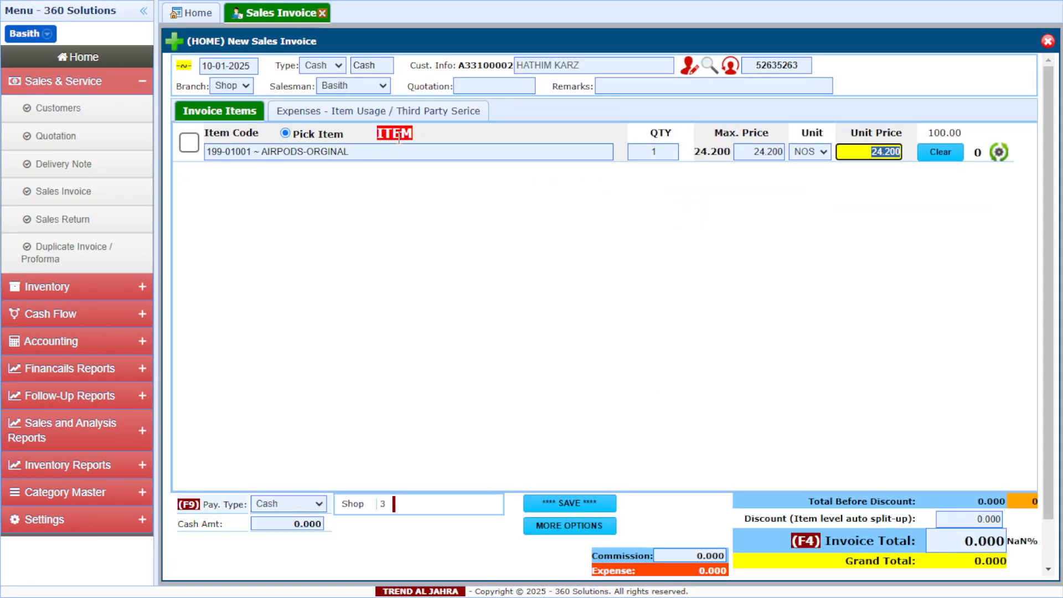
{"action": "type", "text": "26"}
{"action": "key", "text": "Return"}
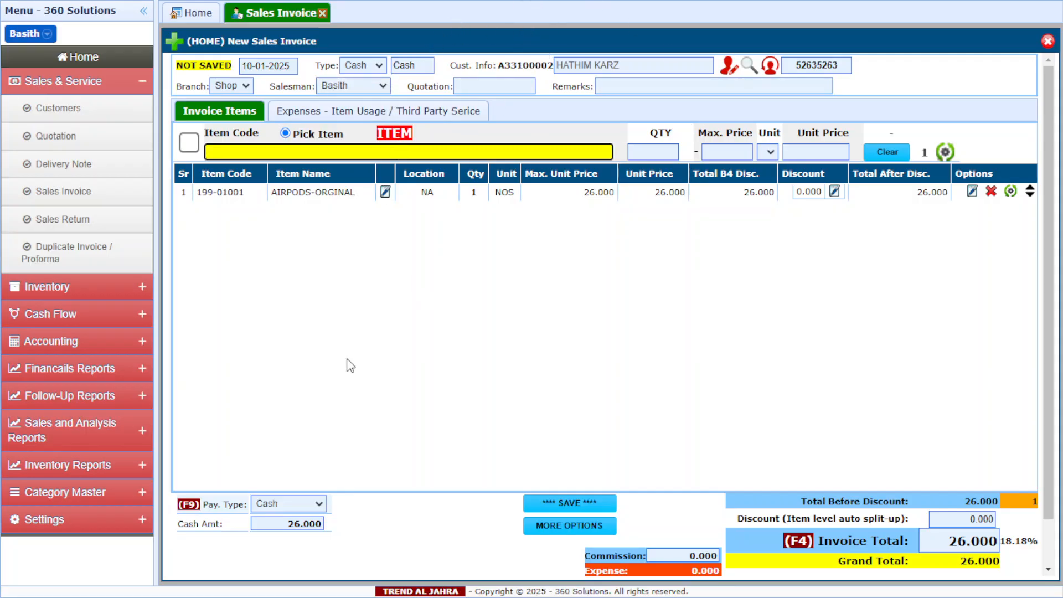
Set the payment type to Cash & KNet with 12.000 in cash, 14.000 by KNet and KNet reference 1.
{"action": "left_click", "coordinate": [299, 506]}
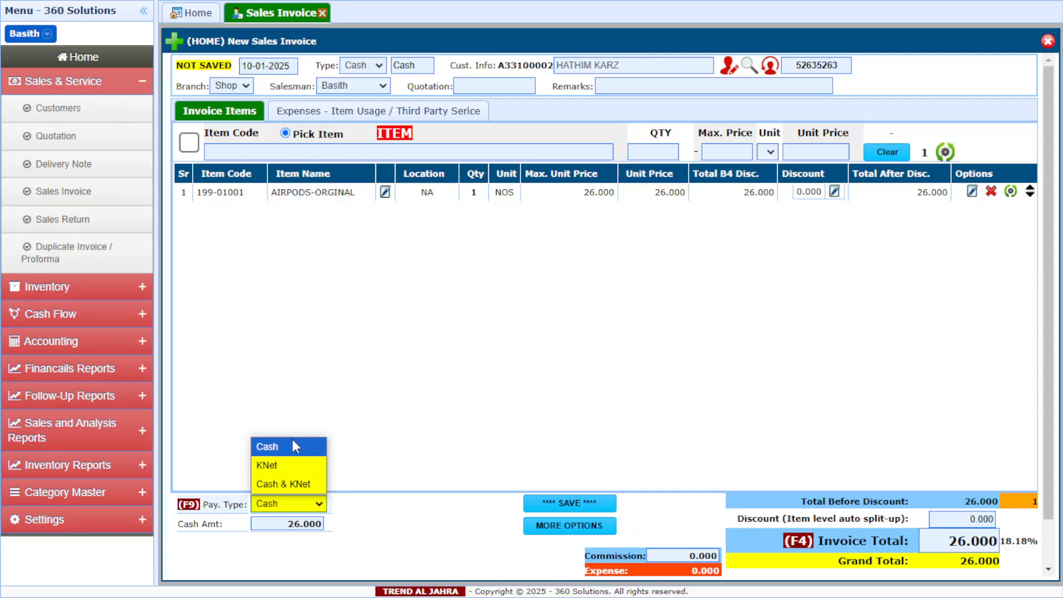
{"action": "left_click", "coordinate": [281, 469]}
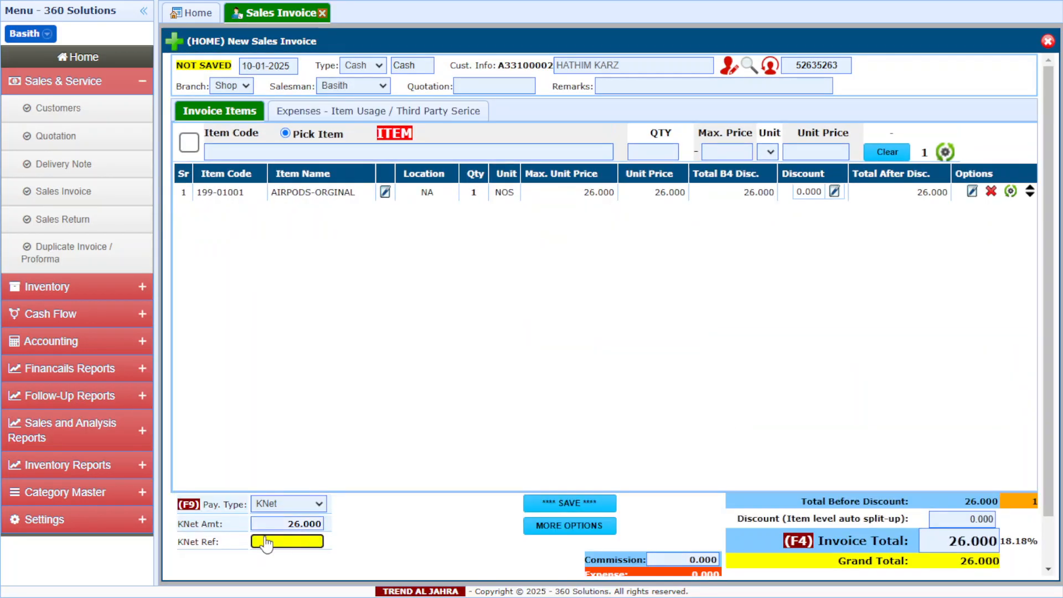
{"action": "left_click", "coordinate": [291, 506]}
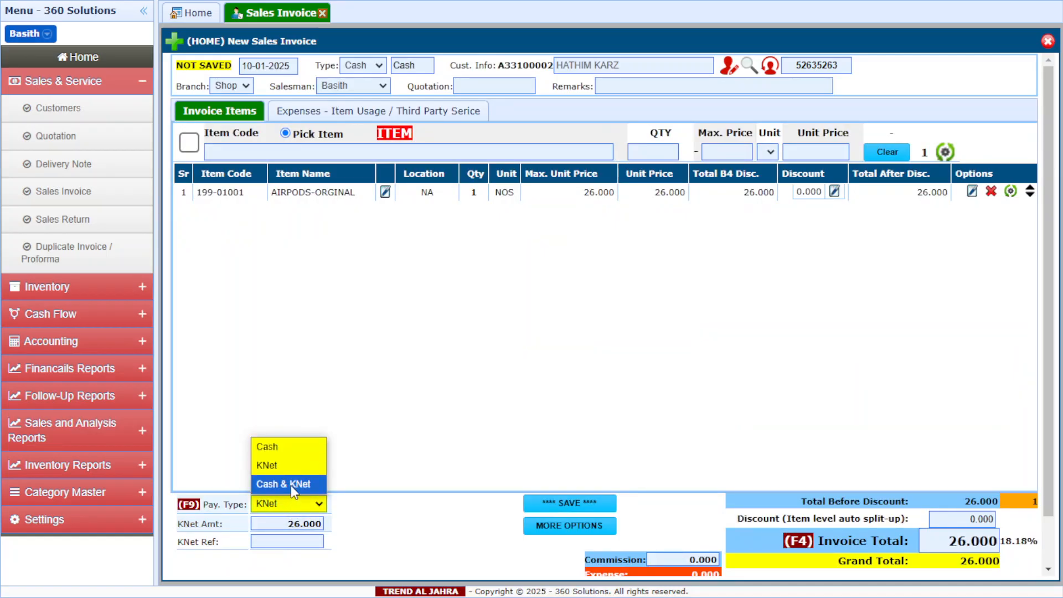
{"action": "left_click", "coordinate": [291, 484]}
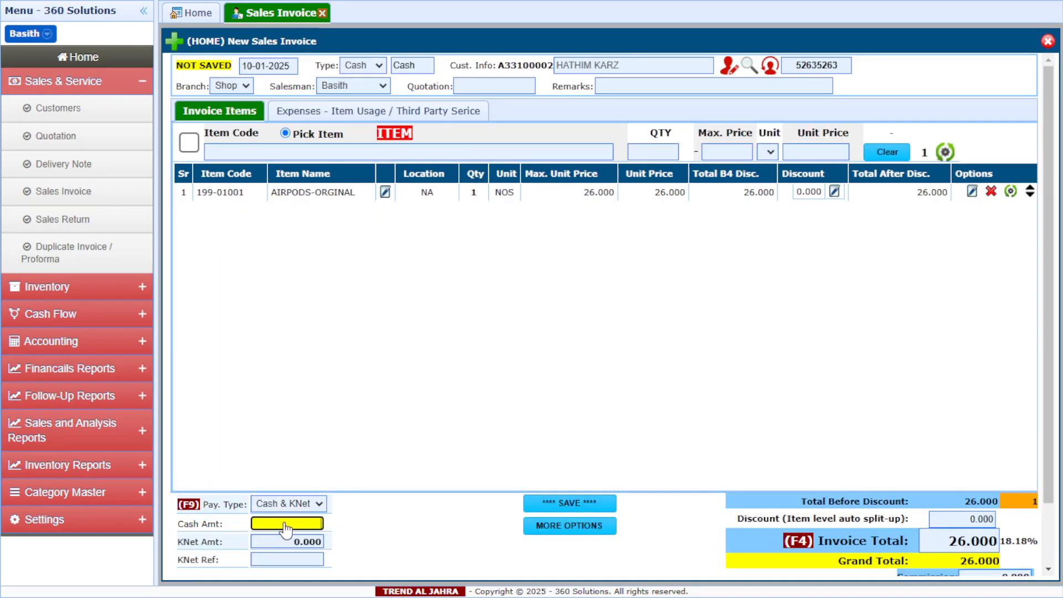
{"action": "left_click", "coordinate": [306, 541]}
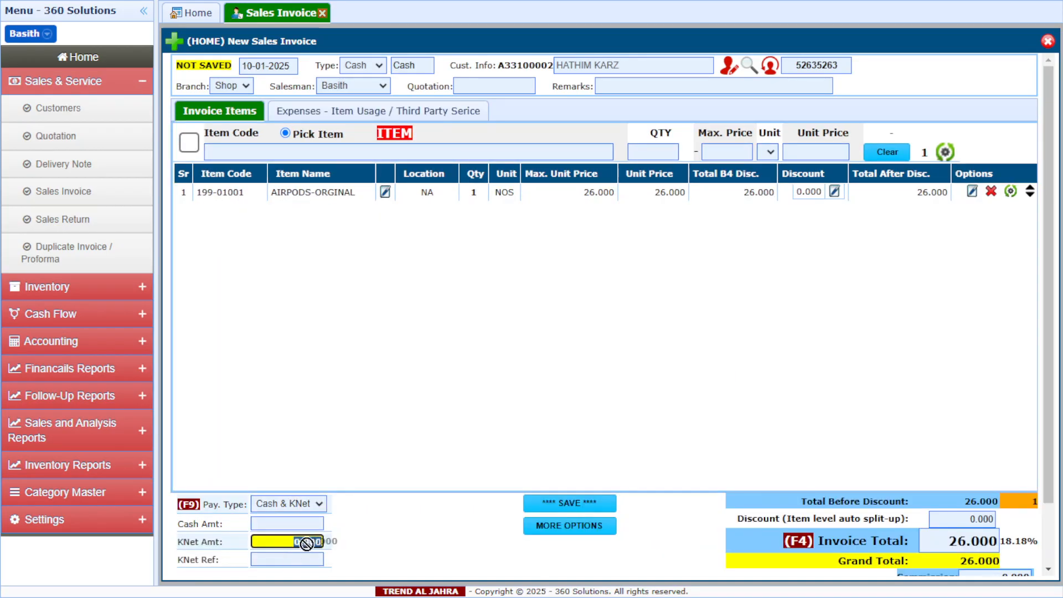
{"action": "left_click", "coordinate": [282, 560]}
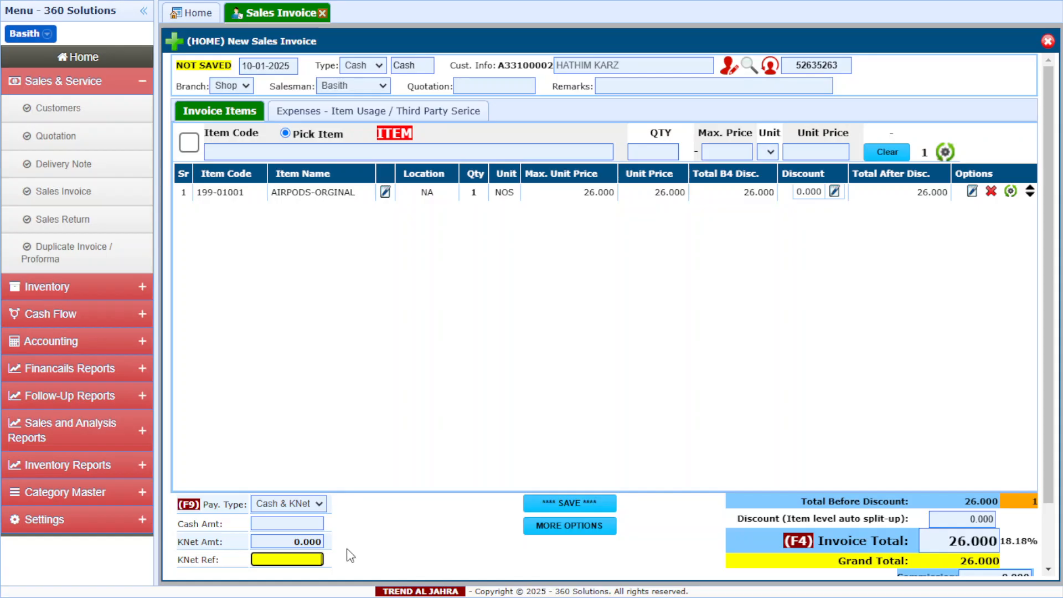
{"action": "left_click", "coordinate": [301, 523]}
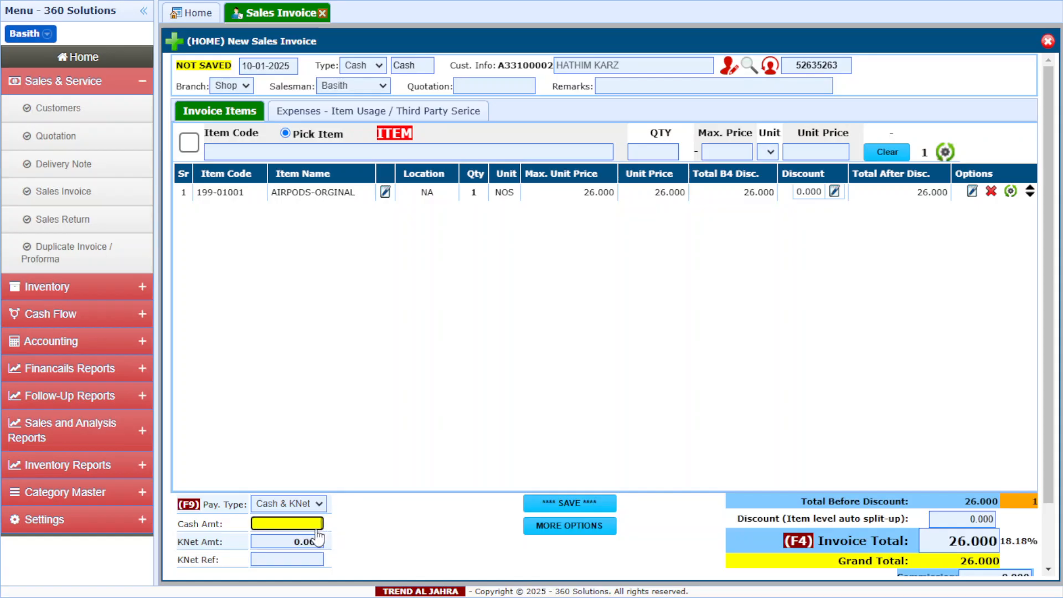
{"action": "type", "text": "12"}
{"action": "left_click", "coordinate": [268, 544]}
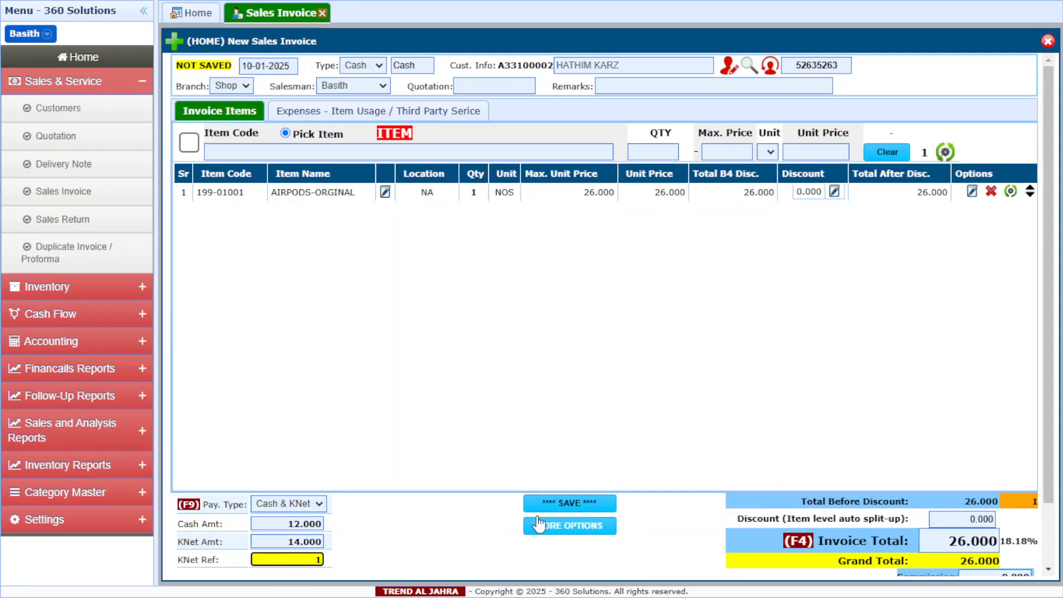
Save and post the sales invoice, choosing to print the big receipt.
{"action": "left_click", "coordinate": [573, 503]}
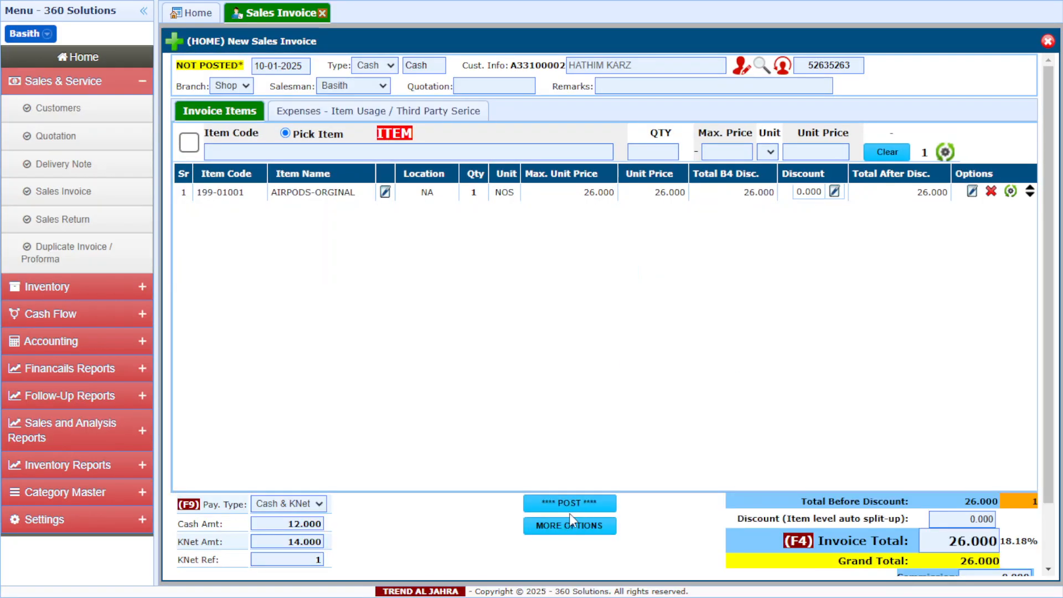
{"action": "left_click", "coordinate": [588, 503]}
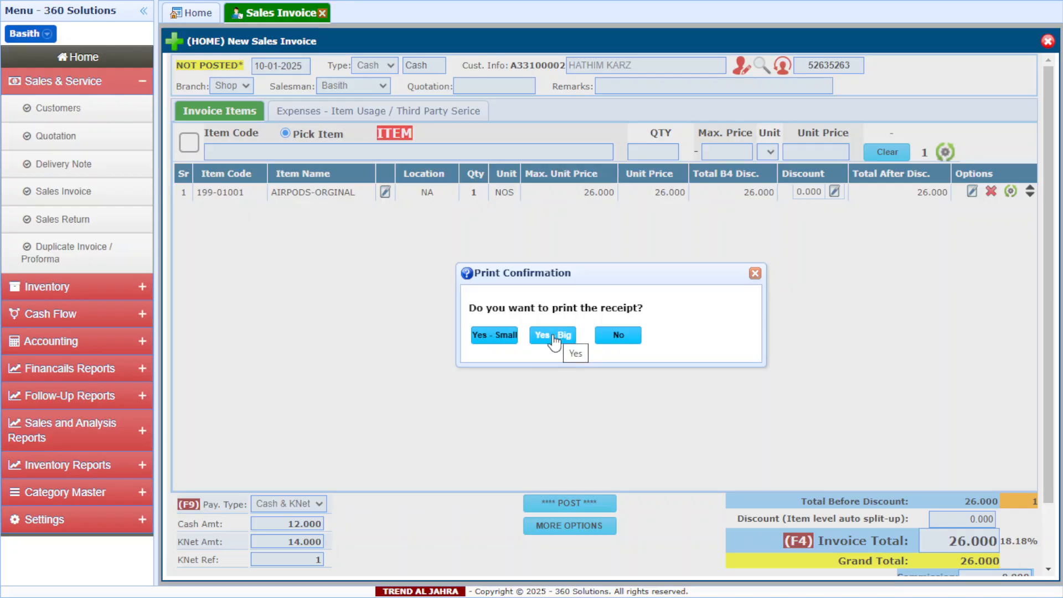
{"action": "left_click", "coordinate": [552, 337]}
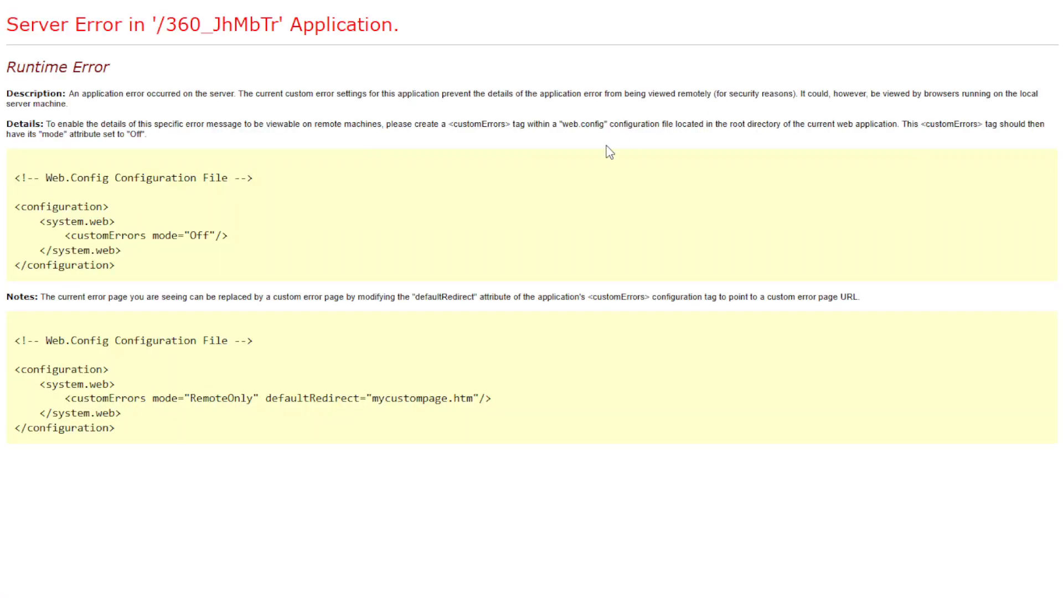
Return from the receipt page to the 360 Solutions sales invoice list and restore the full-screen view.
{"action": "left_click", "coordinate": [530, 48]}
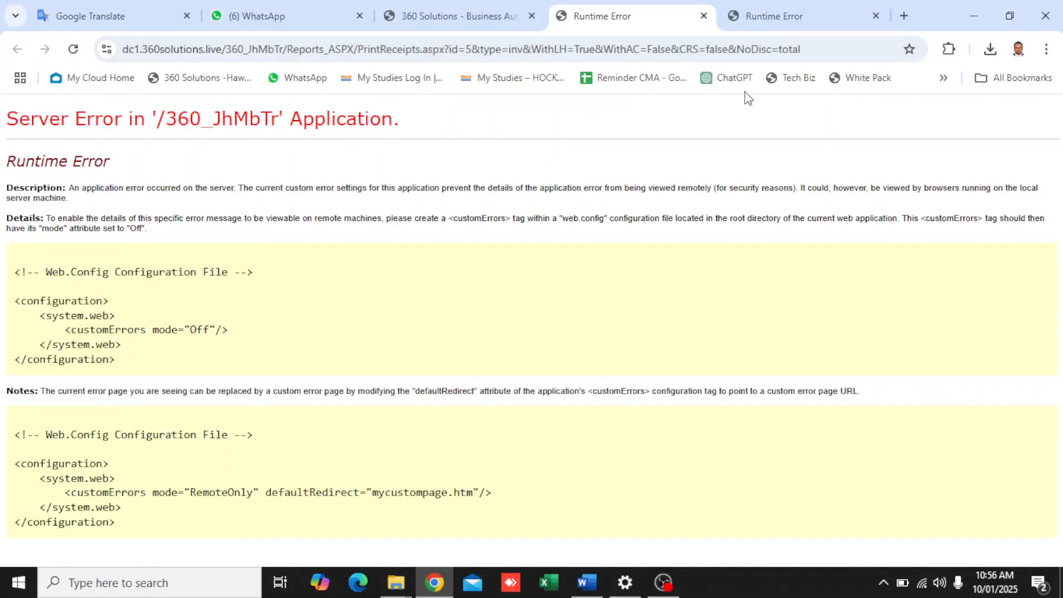
{"action": "left_click", "coordinate": [498, 18]}
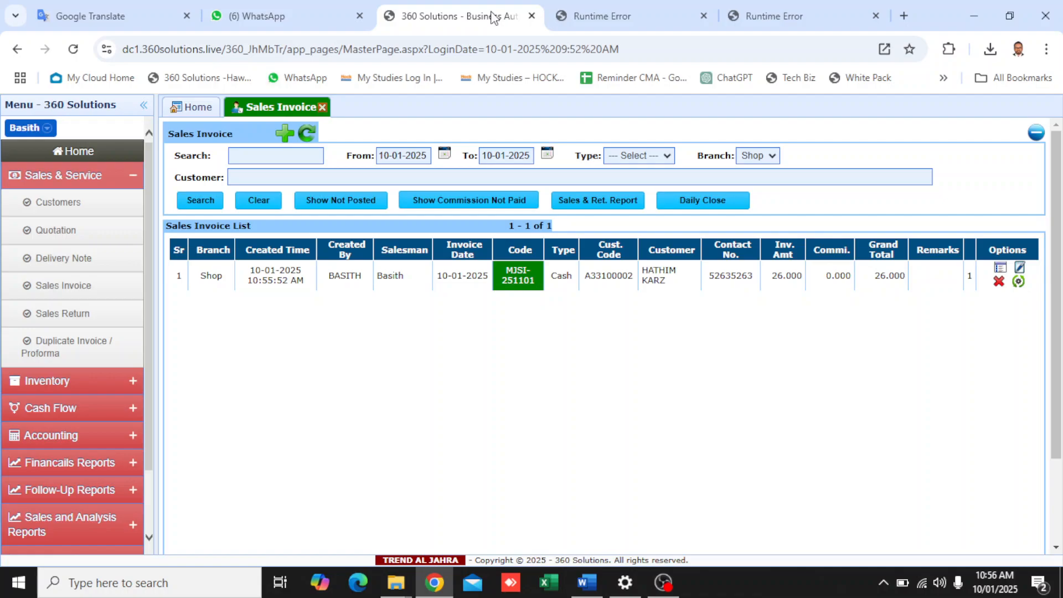
{"action": "key", "text": "F11"}
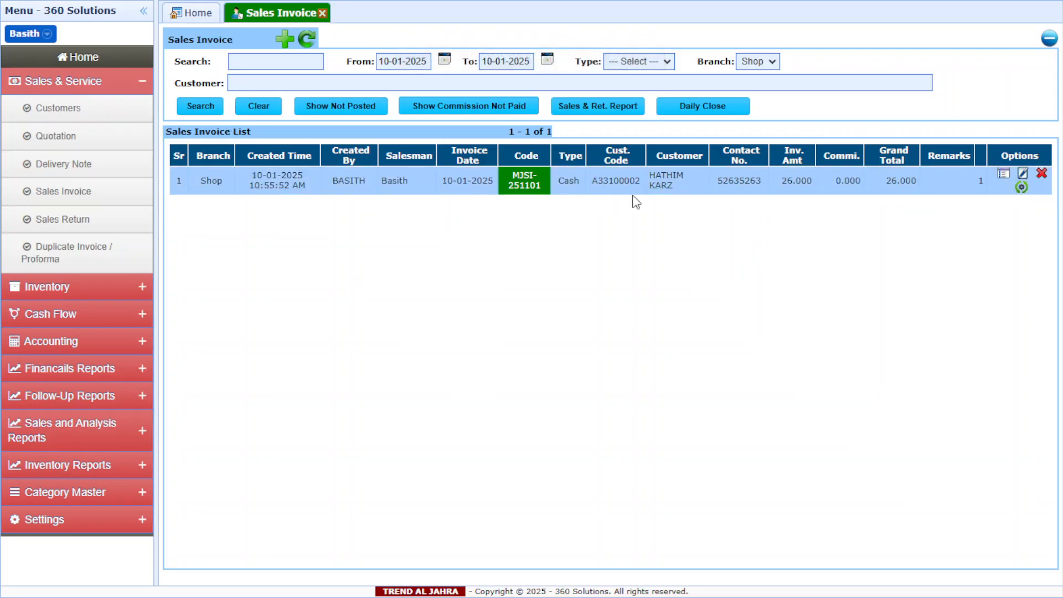
{"action": "left_click", "coordinate": [284, 38]}
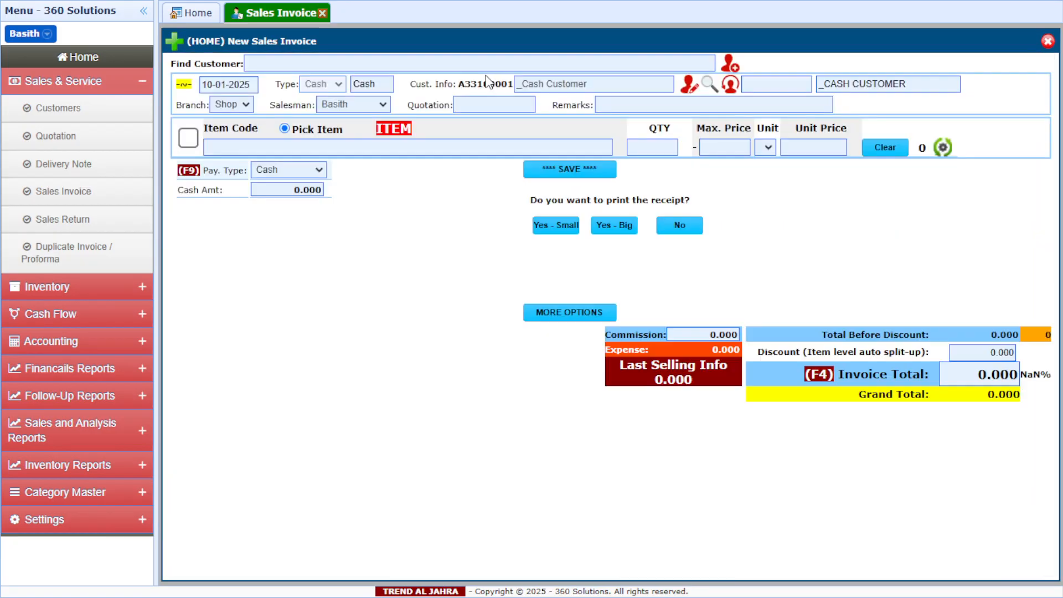
{"action": "type", "text": "HA"}
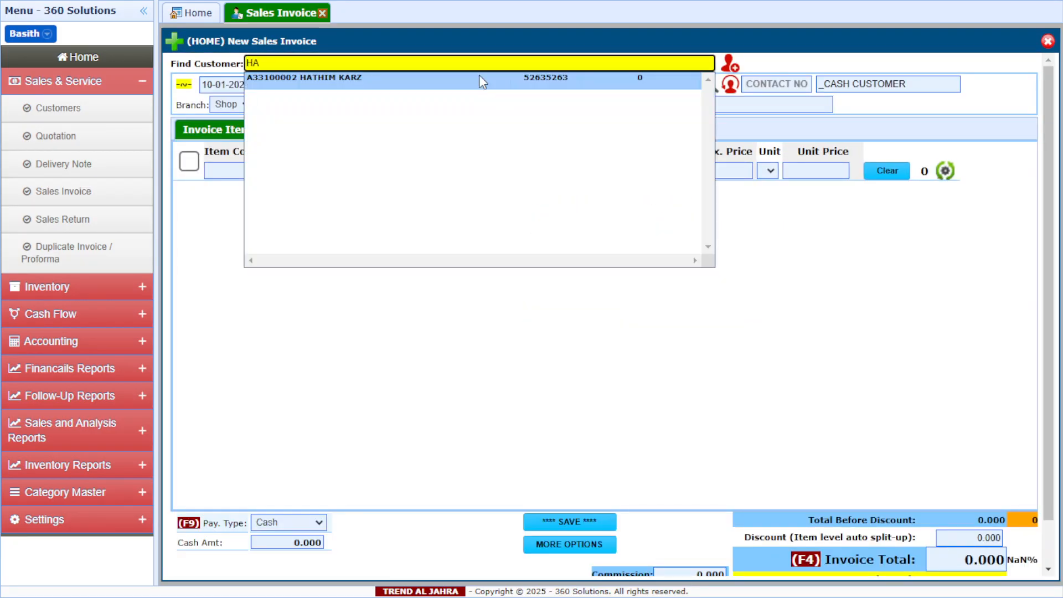
{"action": "left_click", "coordinate": [479, 78]}
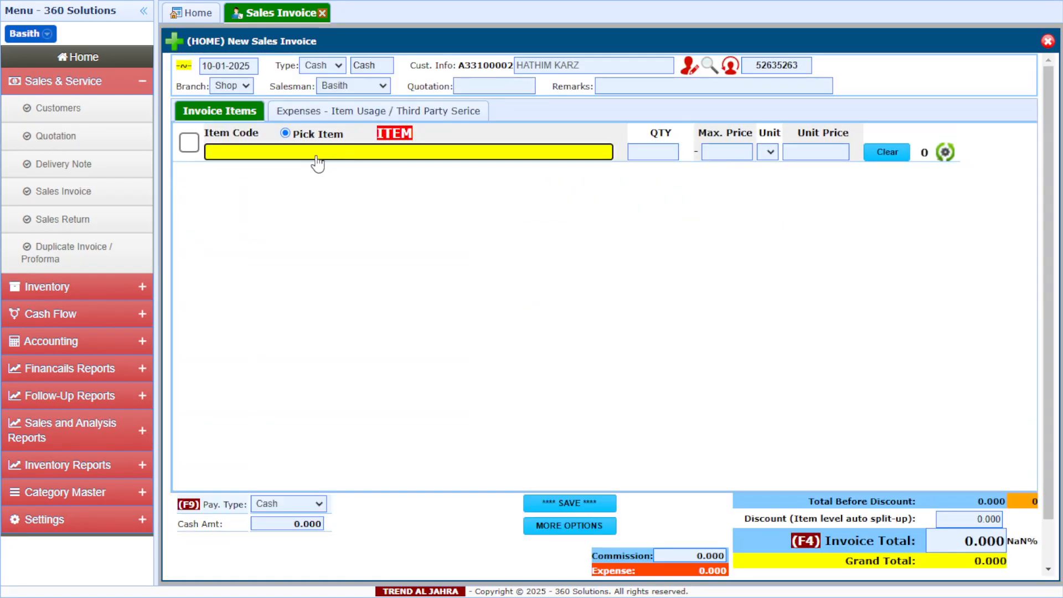
{"action": "type", "text": "AIR"}
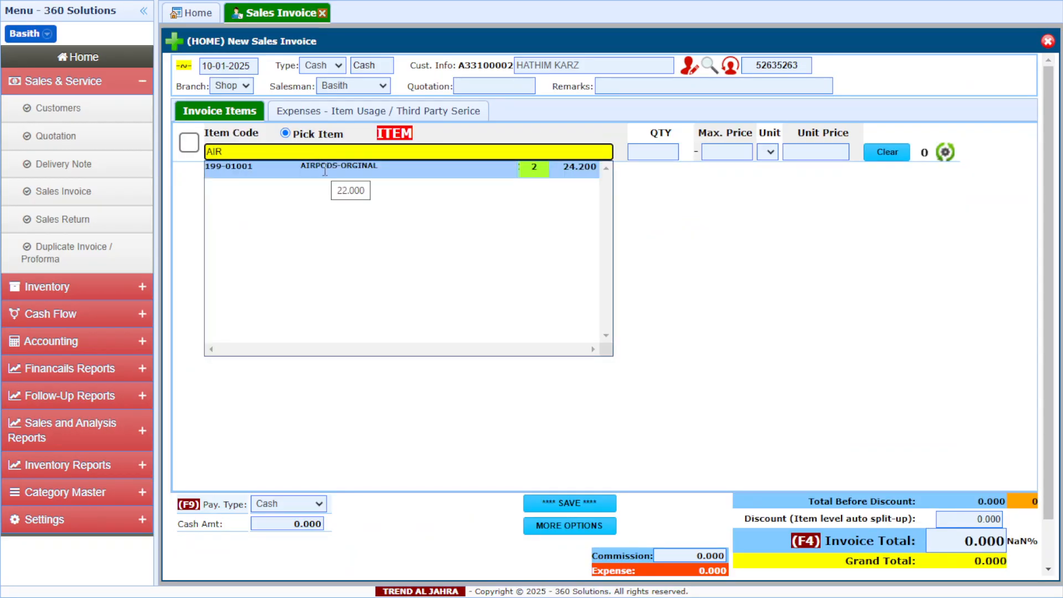
{"action": "left_click", "coordinate": [325, 171]}
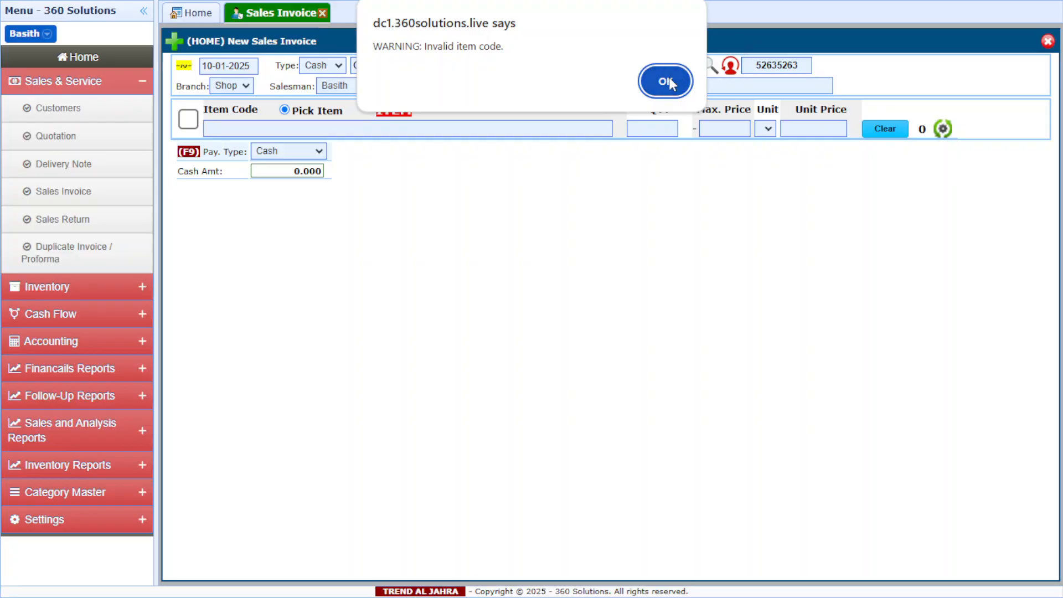
{"action": "left_click", "coordinate": [665, 81]}
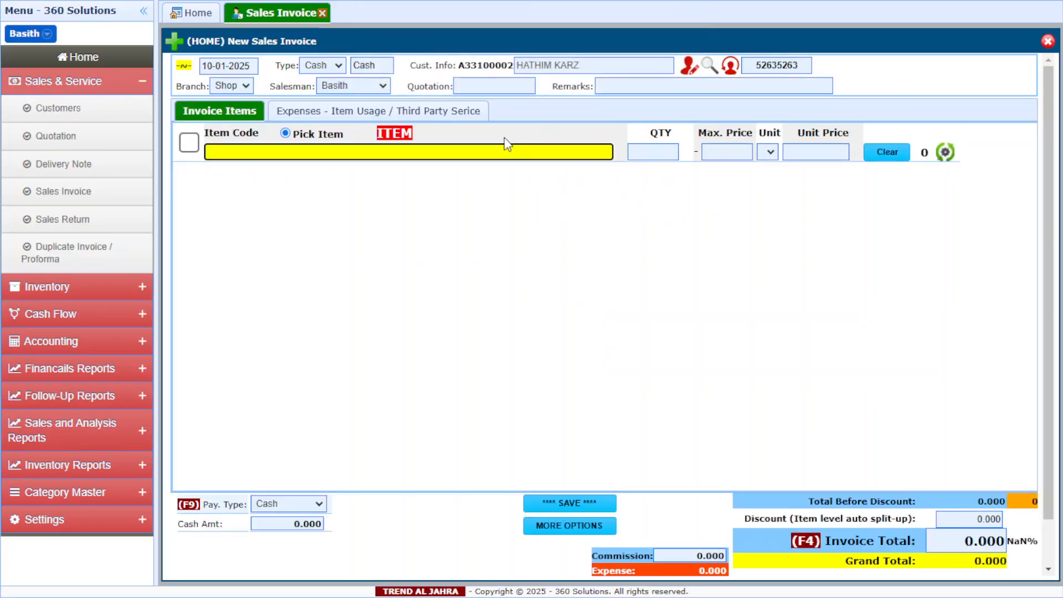
Start another new sales invoice and assign the existing customer by searching for part of the customer's name.
{"action": "left_click", "coordinate": [78, 190]}
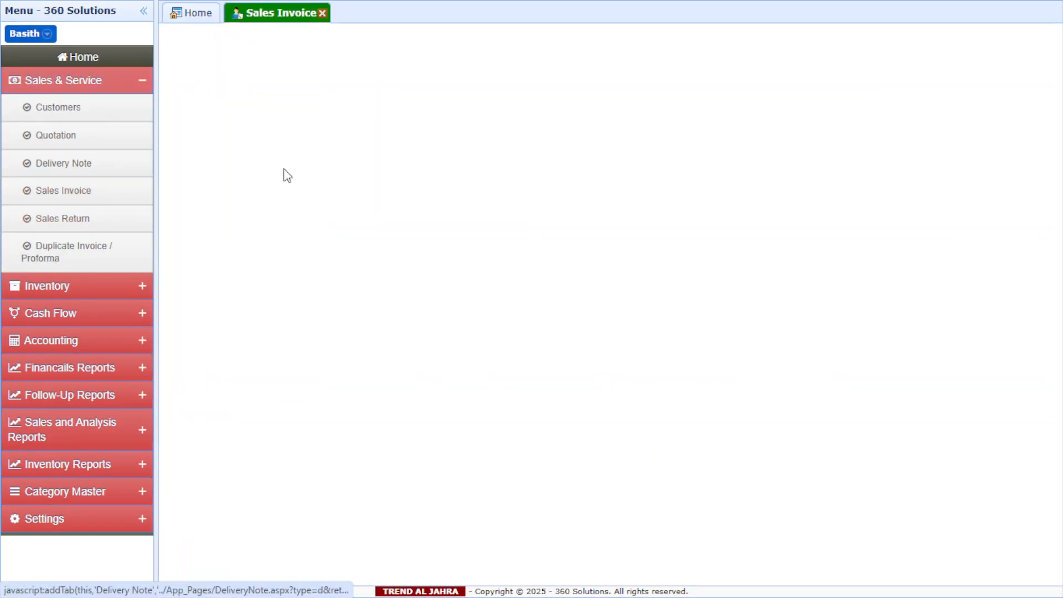
{"action": "left_click", "coordinate": [284, 36]}
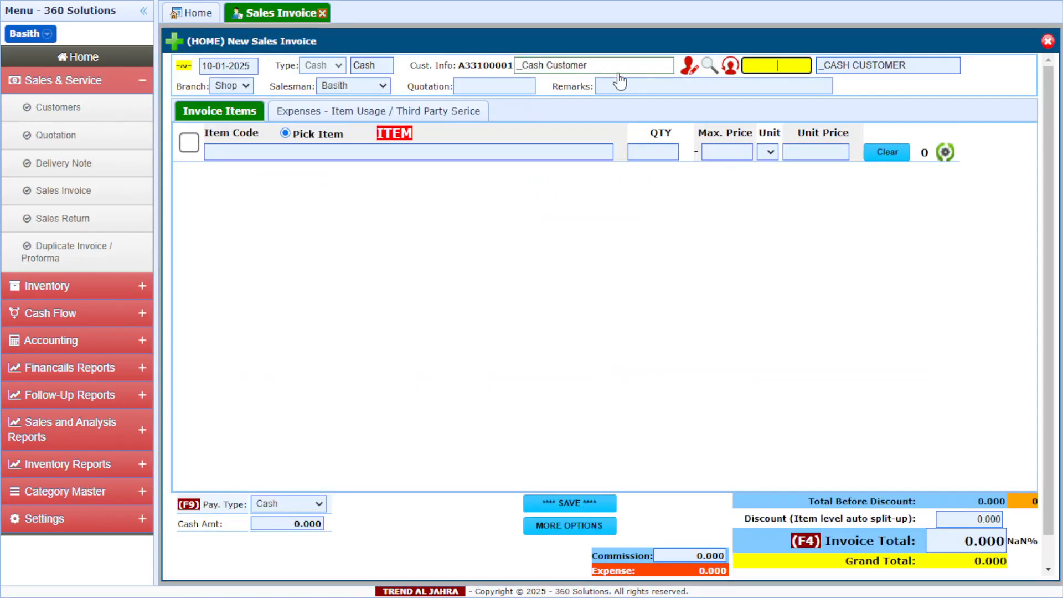
{"action": "left_click", "coordinate": [709, 70]}
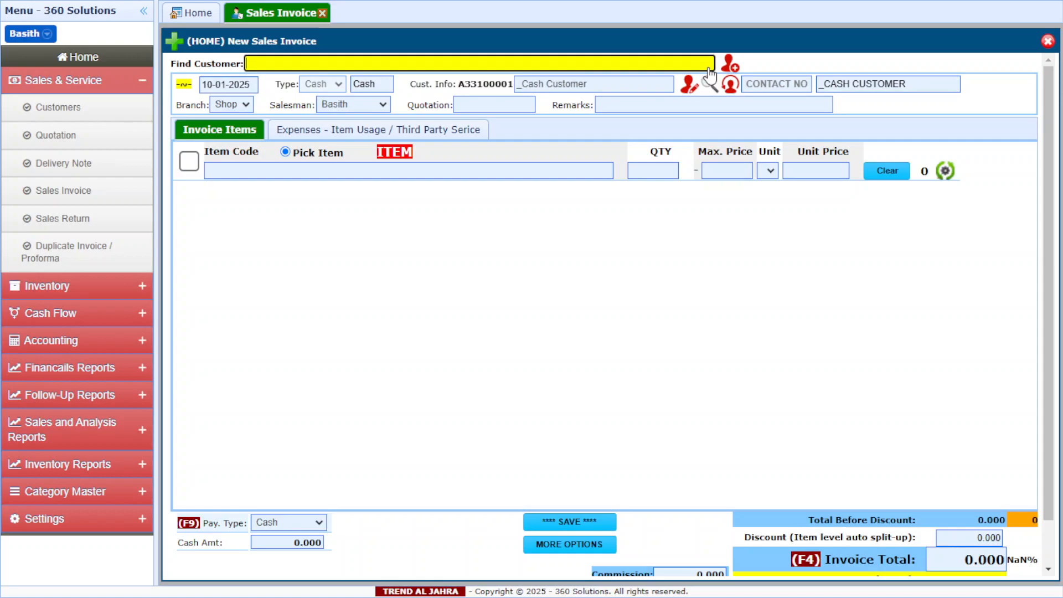
{"action": "type", "text": "hat"}
{"action": "left_click", "coordinate": [519, 82]}
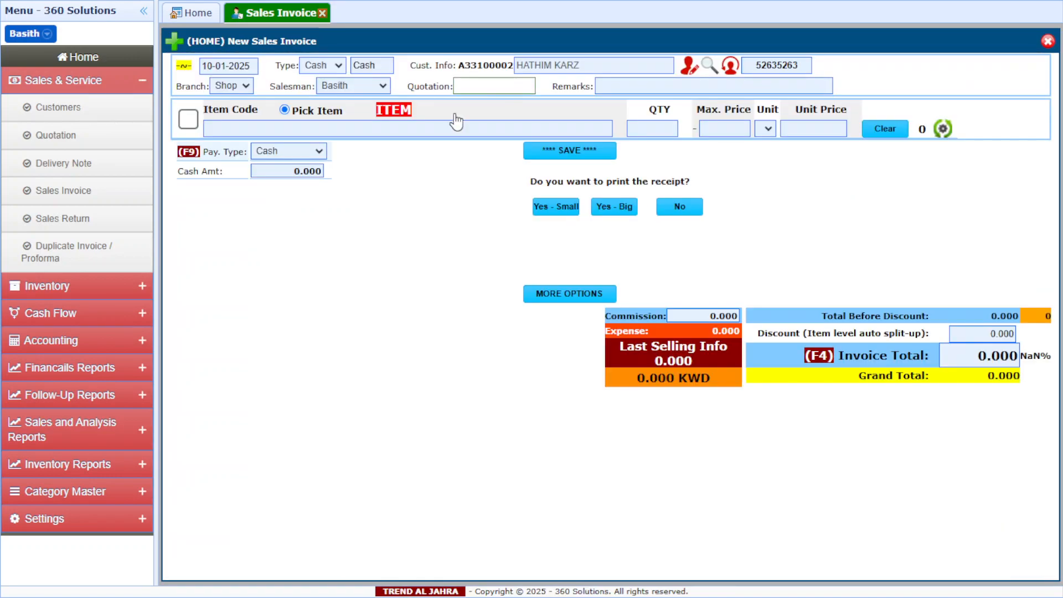
Add one AIRPODS-ORGINAL (item code 199-01001) to the new invoice at a unit price of 26, checking its last selling info.
{"action": "type", "text": "Al"}
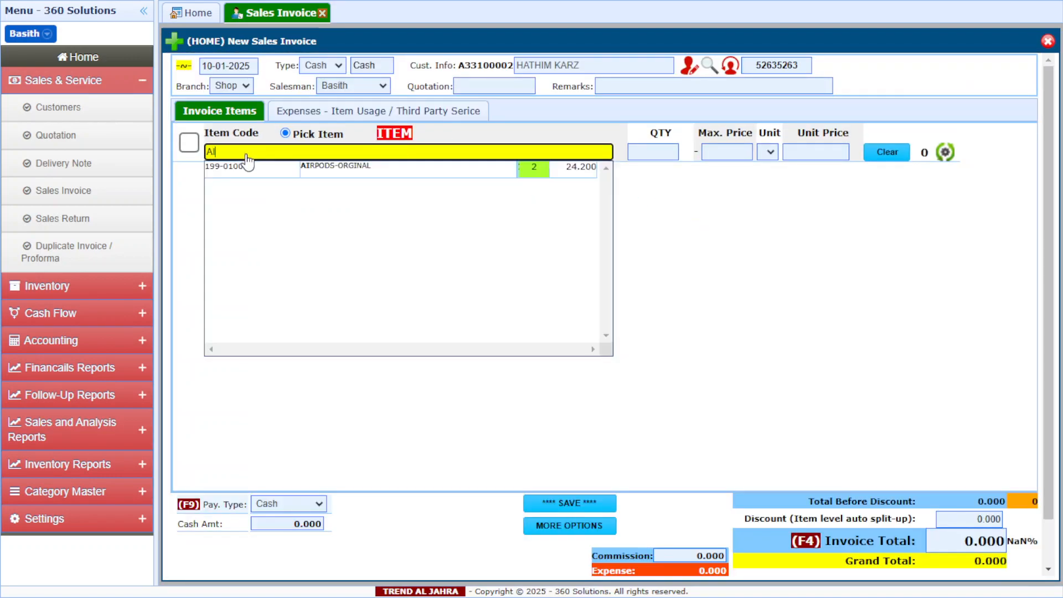
{"action": "left_click", "coordinate": [278, 173]}
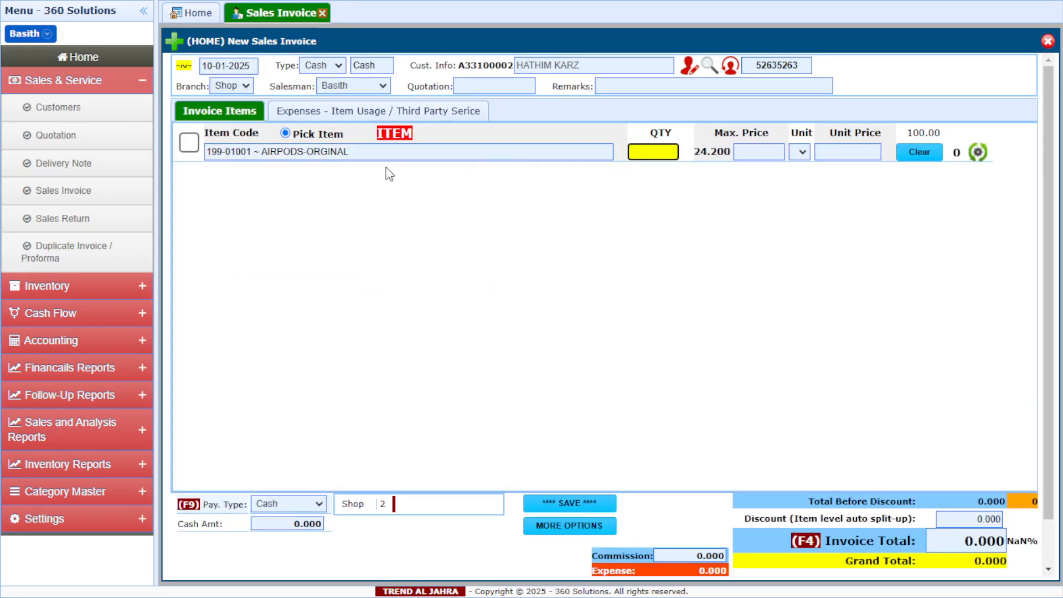
{"action": "scroll", "coordinate": [410, 177], "scroll_direction": "down", "scroll_amount": 1}
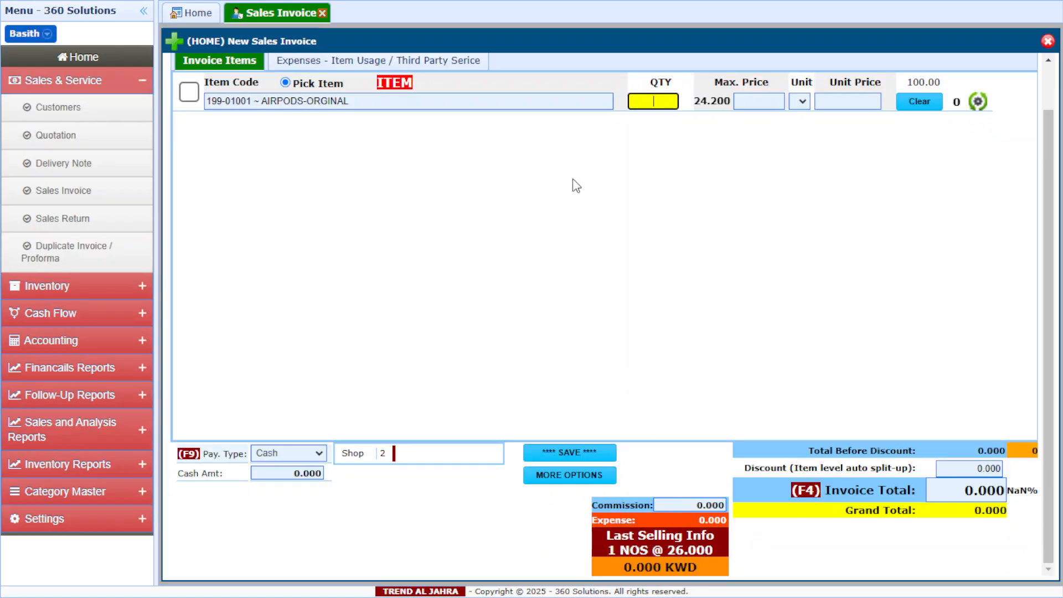
{"action": "scroll", "coordinate": [572, 185], "scroll_direction": "up", "scroll_amount": 1}
{"action": "scroll", "coordinate": [654, 258], "scroll_direction": "down", "scroll_amount": 1}
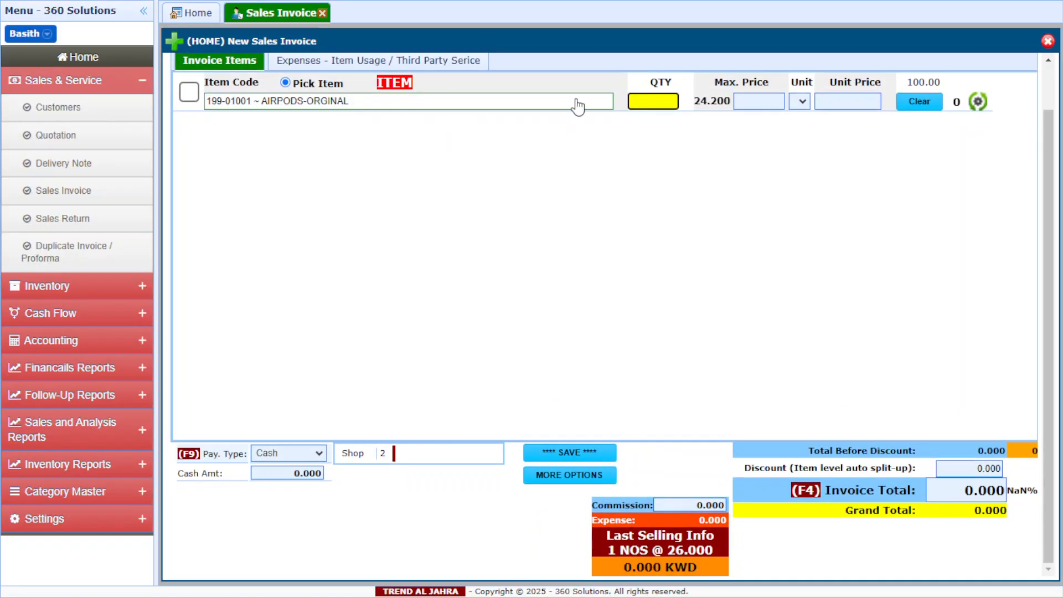
{"action": "scroll", "coordinate": [620, 122], "scroll_direction": "up", "scroll_amount": 1}
{"action": "key", "text": "Return"}
{"action": "type", "text": "26"}
{"action": "key", "text": "Return"}
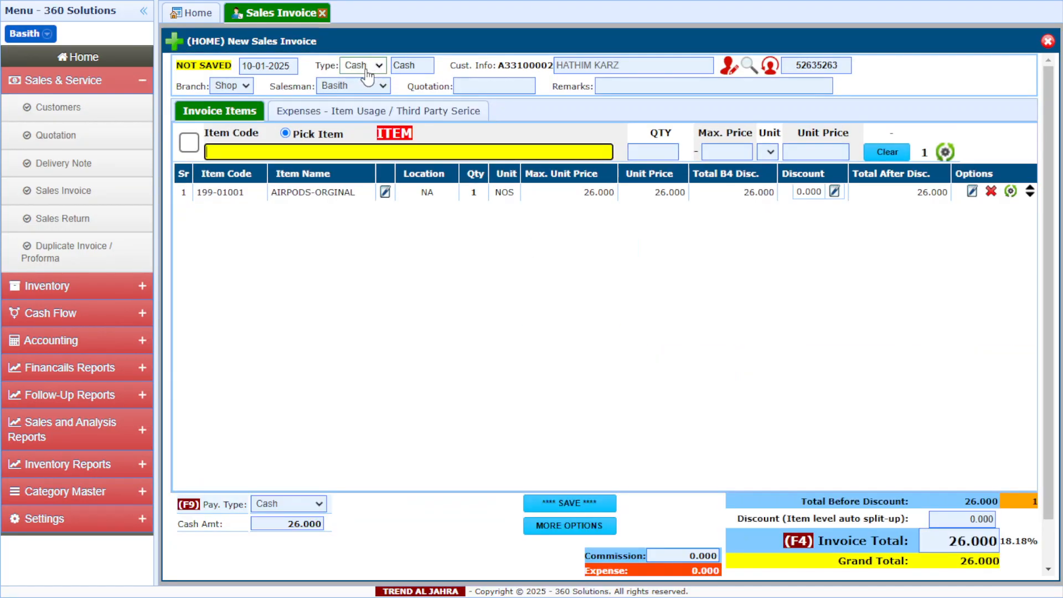
Change the invoice type to Credit, and save and post the invoice with the small receipt.
{"action": "left_click", "coordinate": [363, 66]}
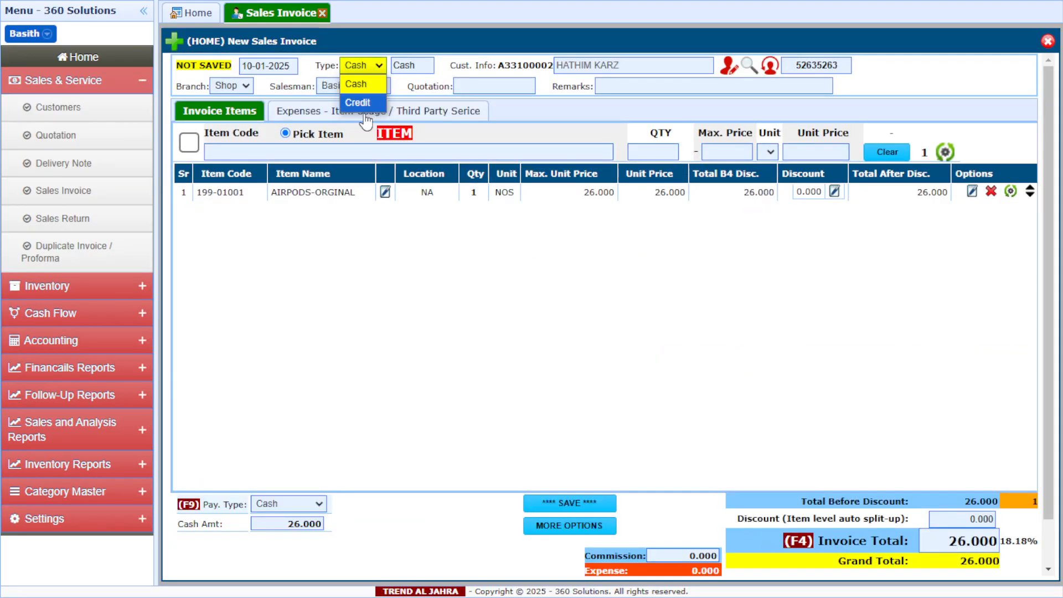
{"action": "left_click", "coordinate": [361, 103]}
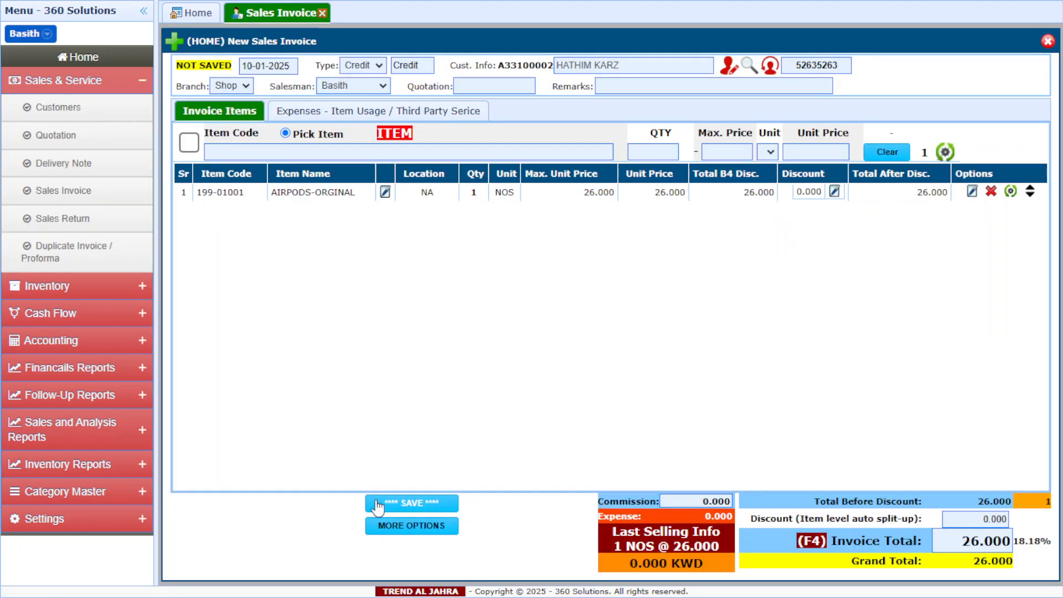
{"action": "left_click", "coordinate": [429, 503]}
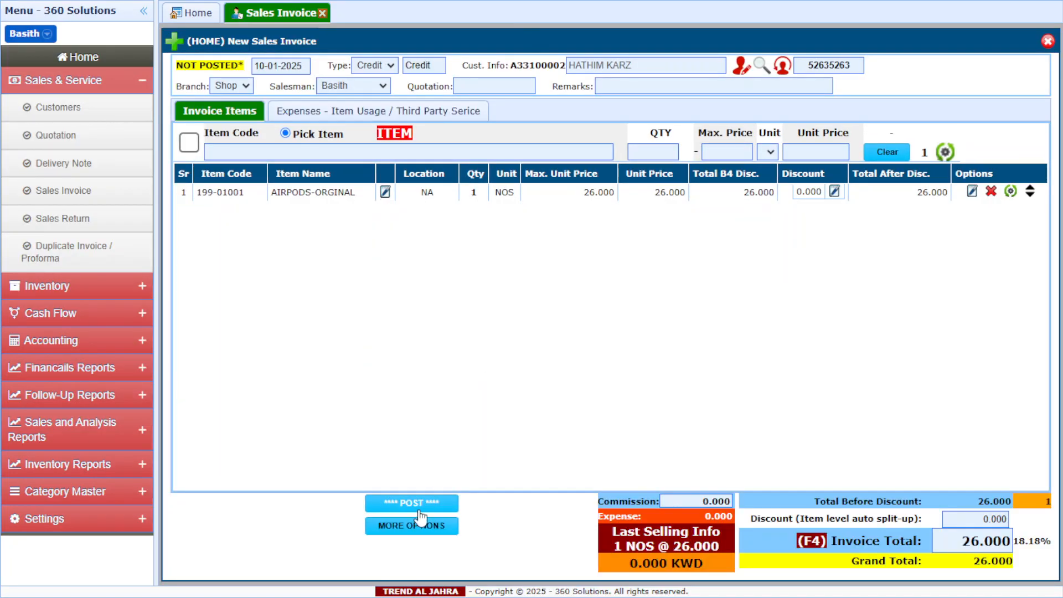
{"action": "left_click", "coordinate": [420, 508]}
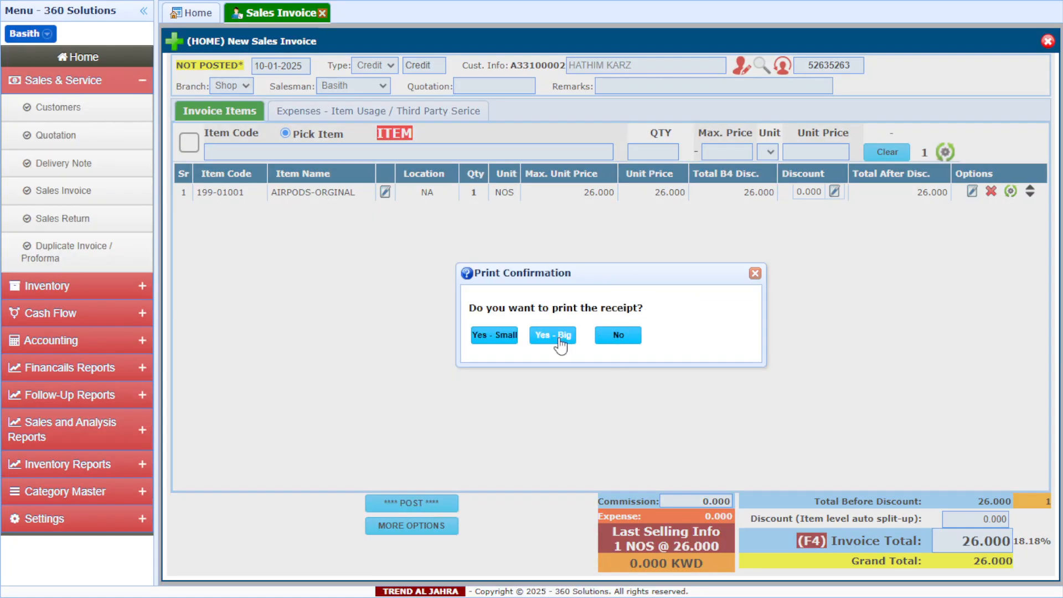
{"action": "left_click", "coordinate": [494, 343]}
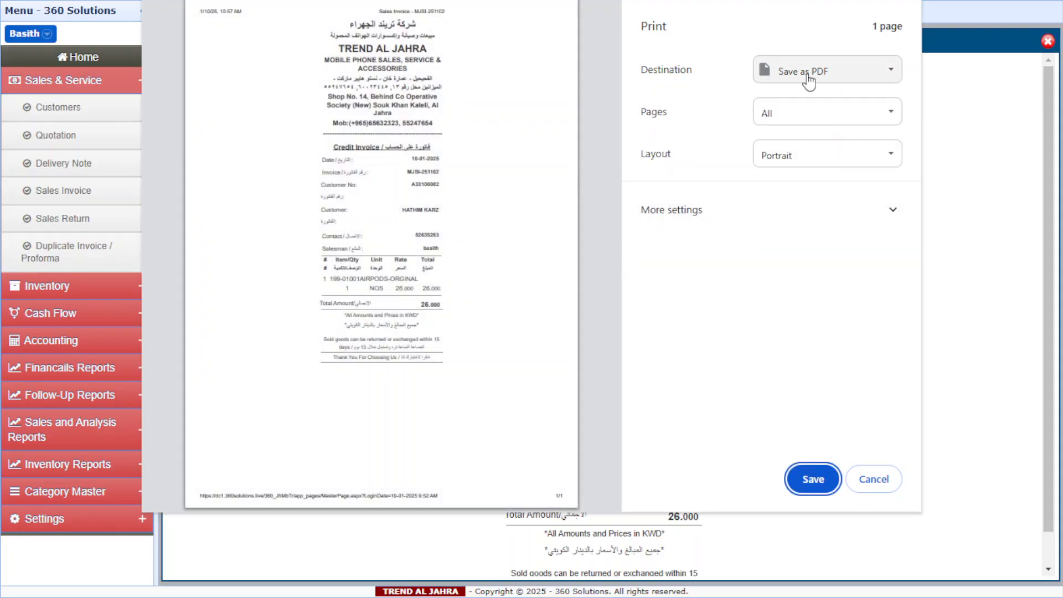
Cancel printing the small receipt and go from the new invoice form back to the home dashboard.
{"action": "left_click", "coordinate": [807, 78]}
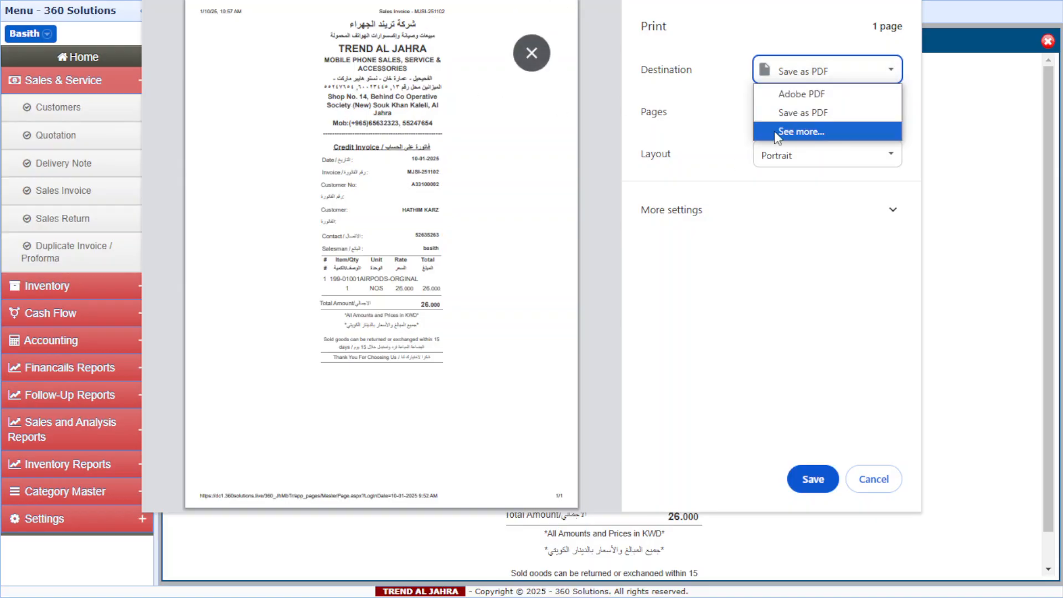
{"action": "left_click", "coordinate": [870, 480]}
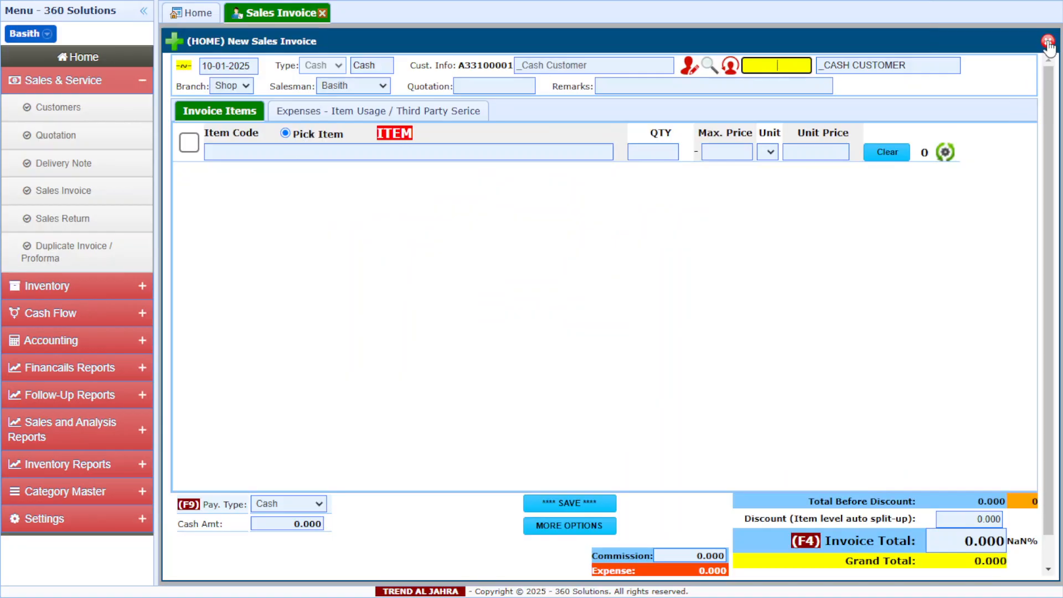
{"action": "left_click", "coordinate": [1046, 42]}
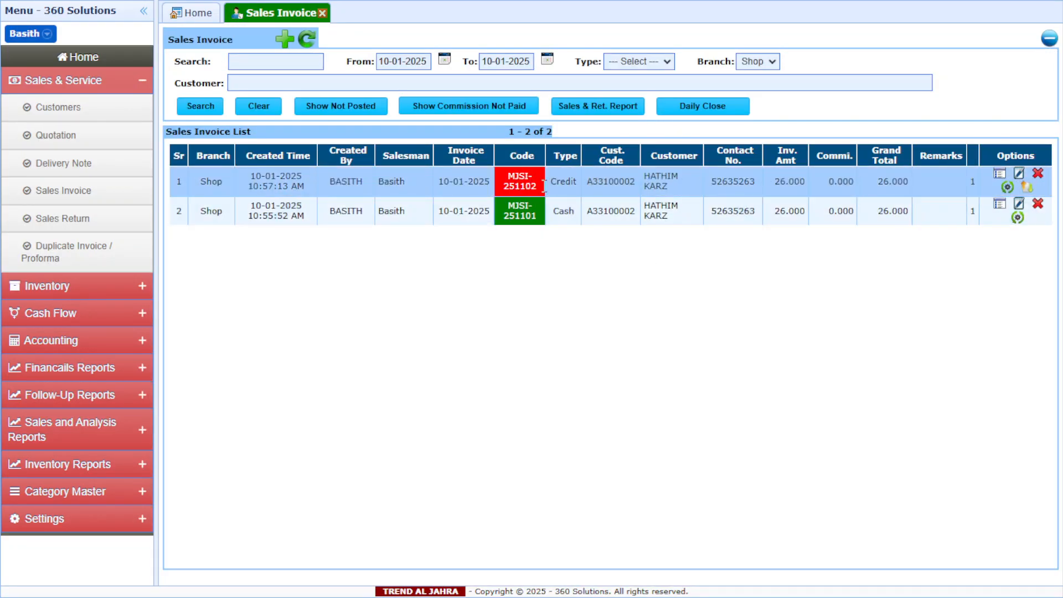
{"action": "left_click", "coordinate": [69, 56]}
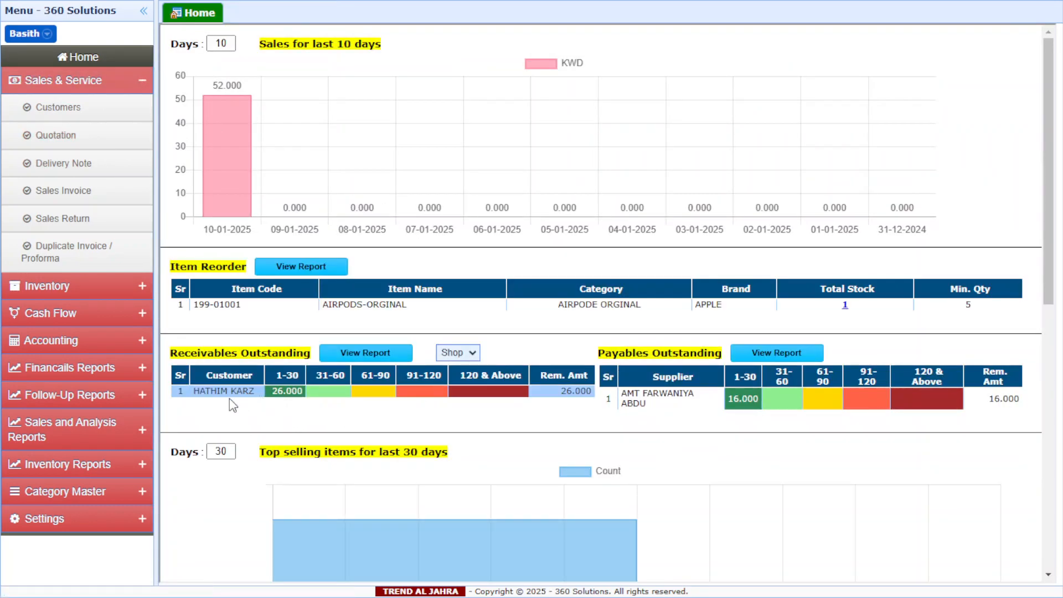